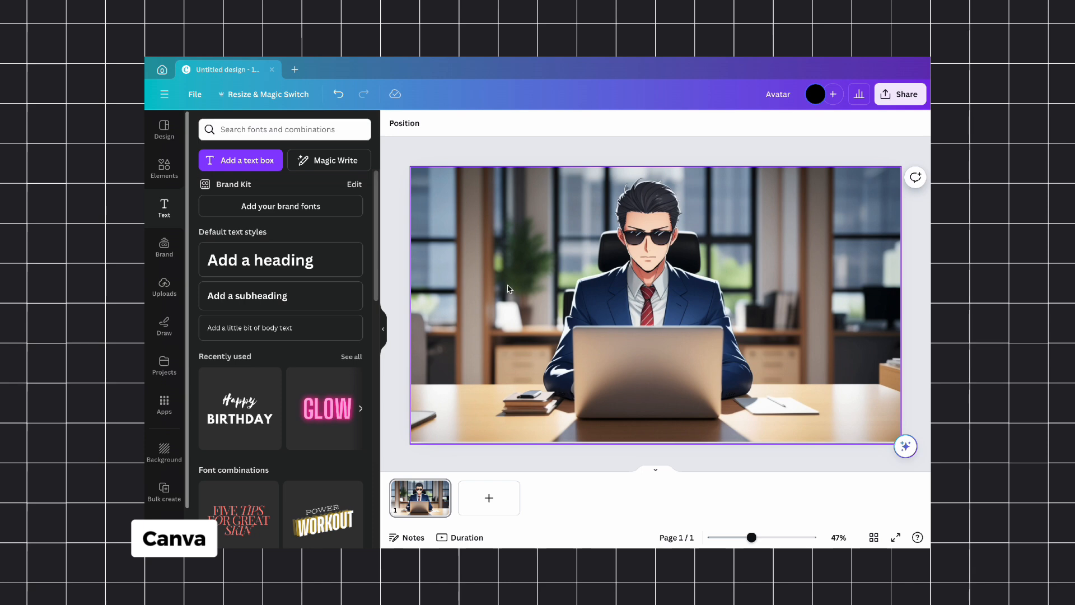
Step: Set the drawing marker's colour by sampling the skin tone from the avatar's face
{"action": "left_click", "coordinate": [175, 327]}
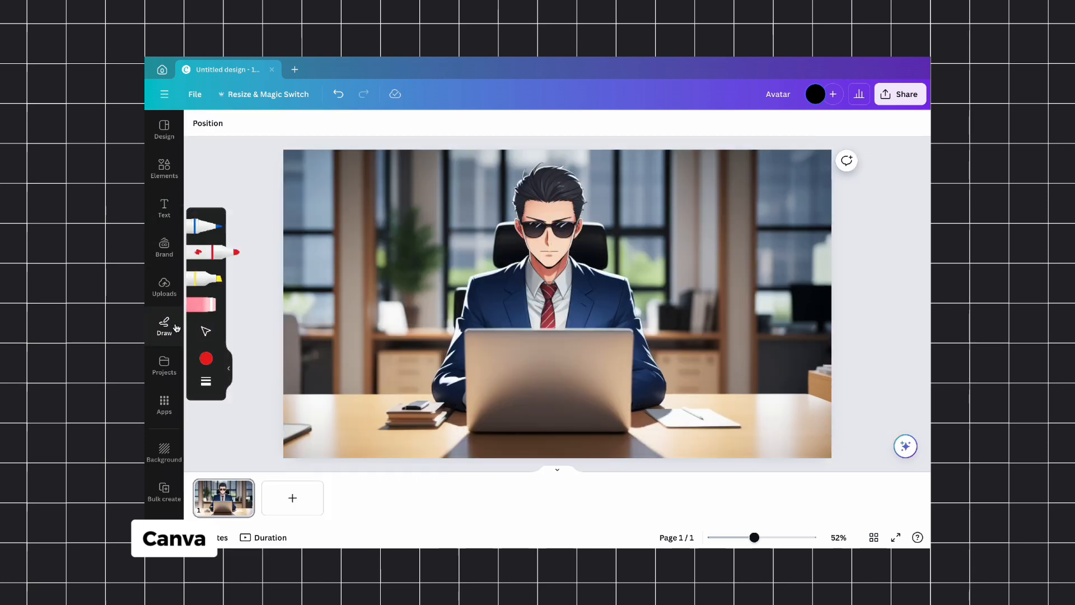
{"action": "left_click", "coordinate": [204, 359]}
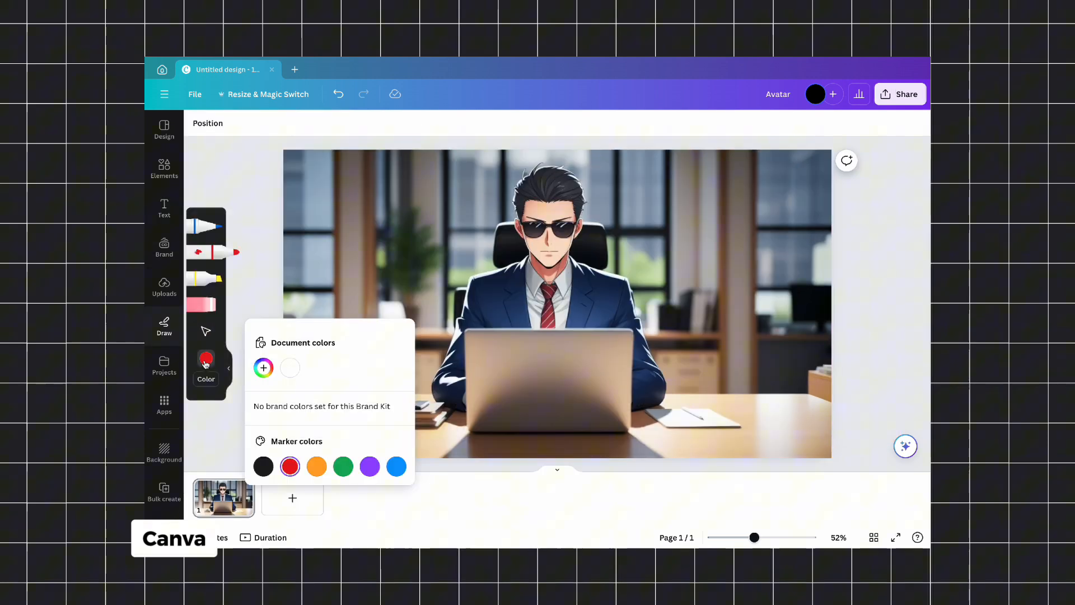
{"action": "left_click", "coordinate": [263, 368]}
{"action": "left_click", "coordinate": [404, 478]}
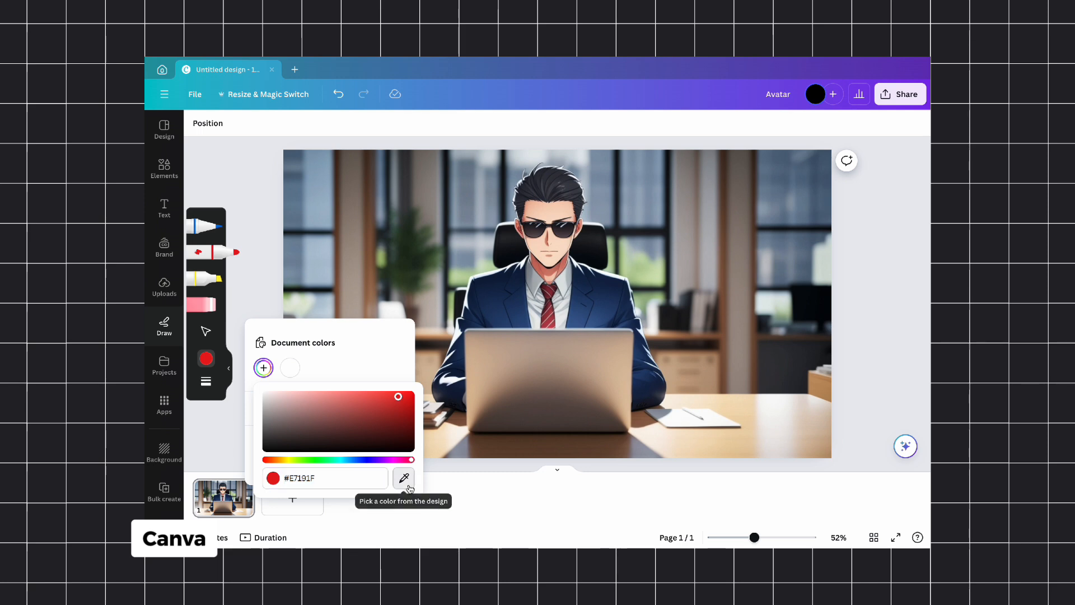
{"action": "left_click", "coordinate": [549, 245]}
{"action": "left_click", "coordinate": [202, 252]}
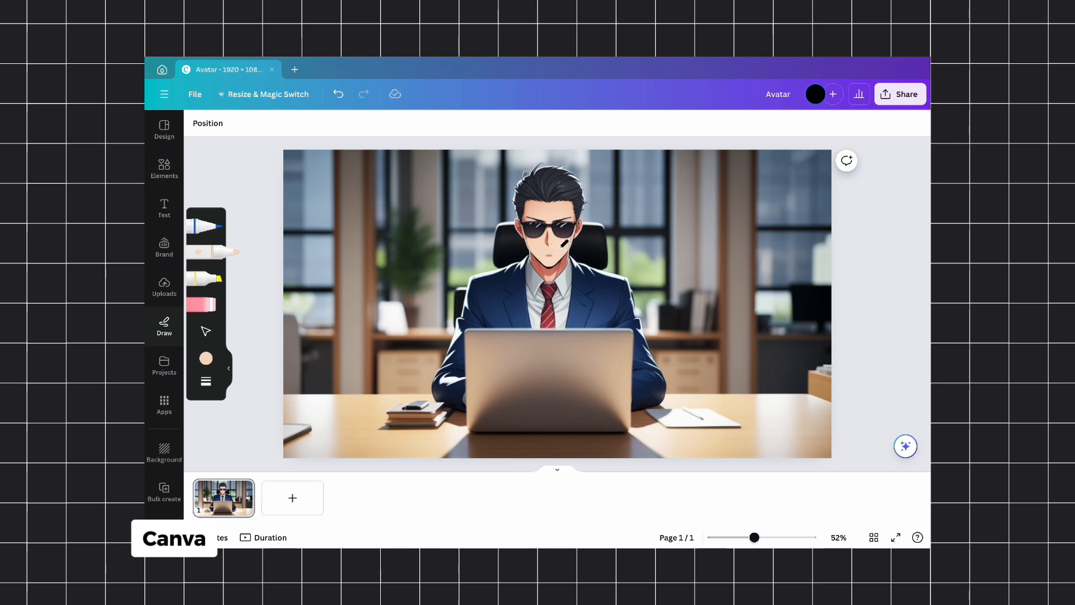
Step: Paint over the avatar's mouth using a skin tone resampled beside it, and download the edited image
{"action": "scroll", "coordinate": [525, 257], "scroll_direction": "up", "scroll_amount": 5}
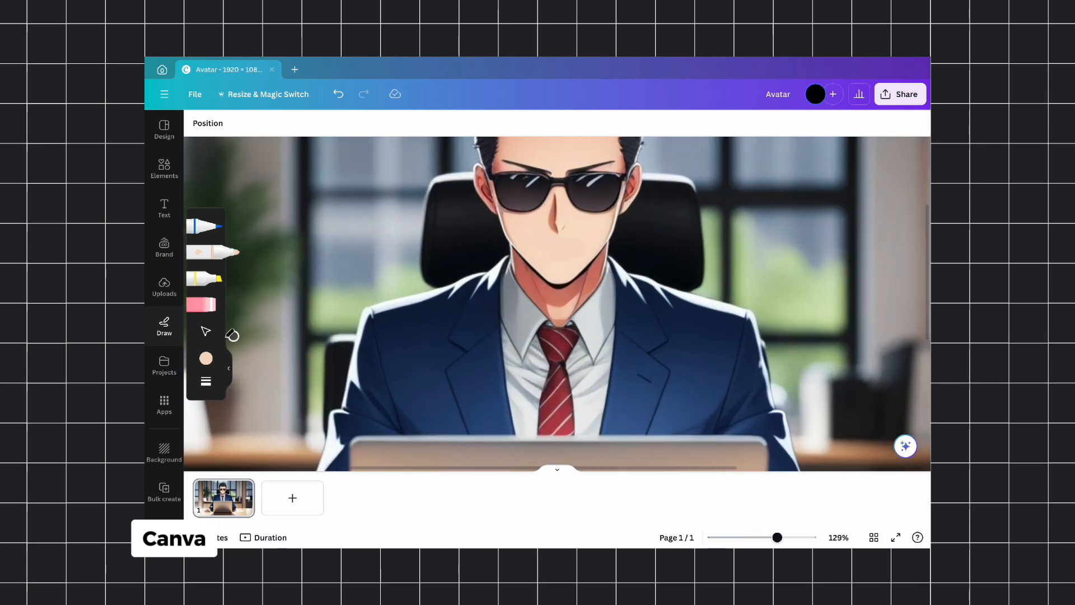
{"action": "left_click", "coordinate": [206, 359]}
{"action": "left_click", "coordinate": [263, 368]}
{"action": "left_click", "coordinate": [404, 478]}
{"action": "left_click", "coordinate": [559, 254]}
{"action": "scroll", "coordinate": [597, 239], "scroll_direction": "down", "scroll_amount": 5}
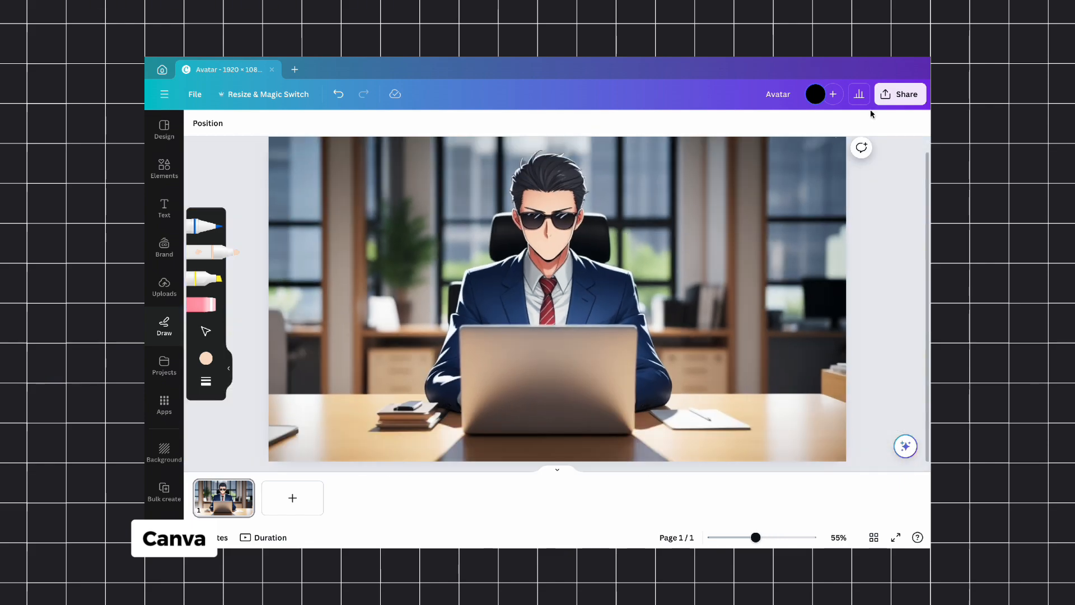
{"action": "left_click", "coordinate": [899, 94]}
{"action": "left_click", "coordinate": [780, 371]}
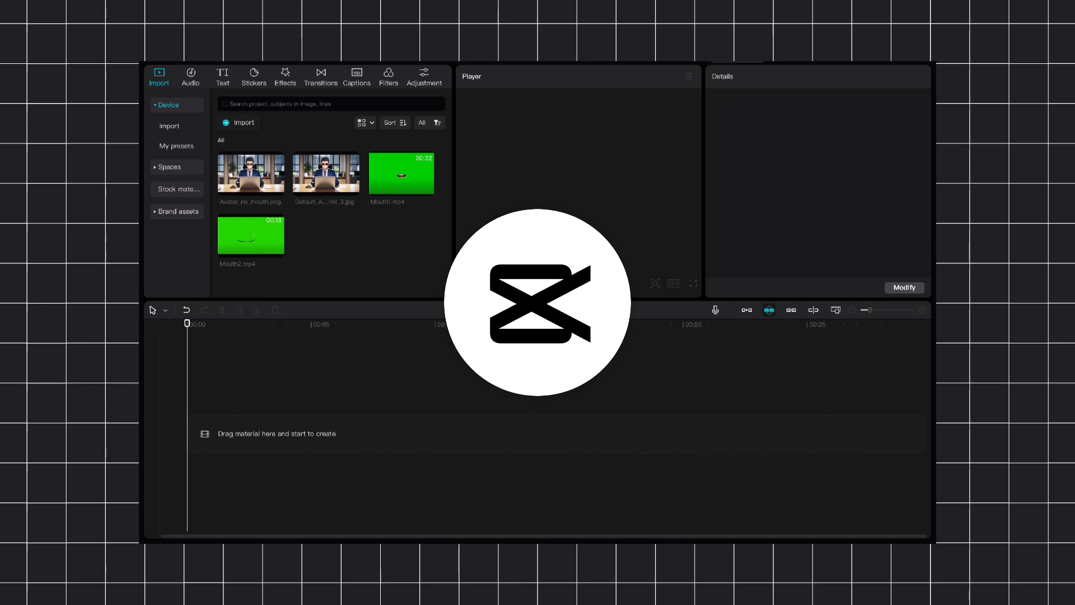
Step: Switch to CapCut, place Avatar_no_mouth.png on the main track lasting 00:00:17:03, and add Mouth1.mp4 on the track above
{"action": "mouse_move", "coordinate": [233, 228]}
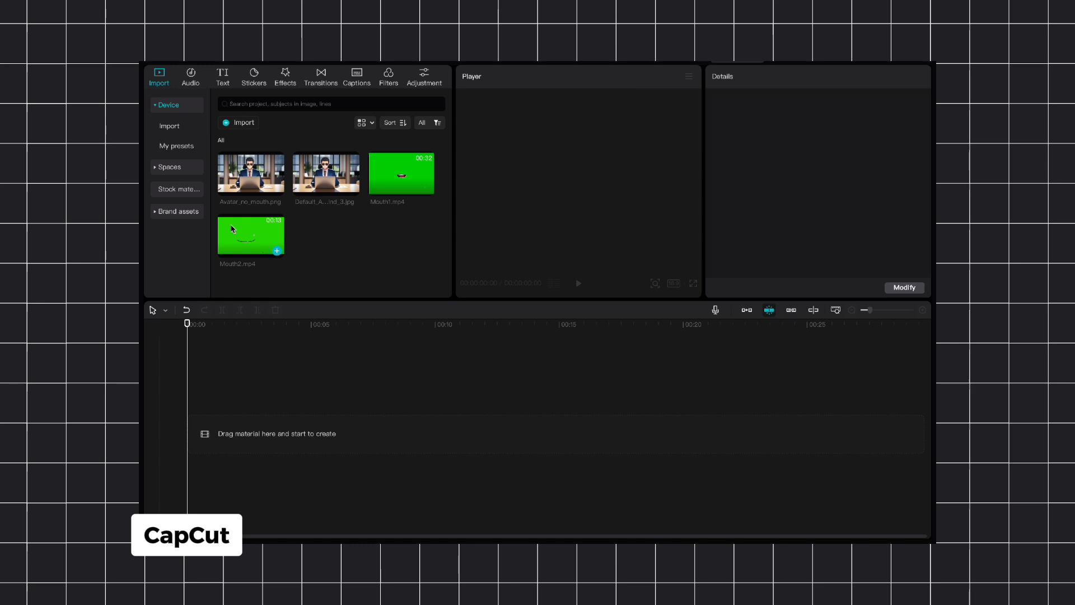
{"action": "left_click_drag", "start_coordinate": [255, 178], "coordinate": [249, 432]}
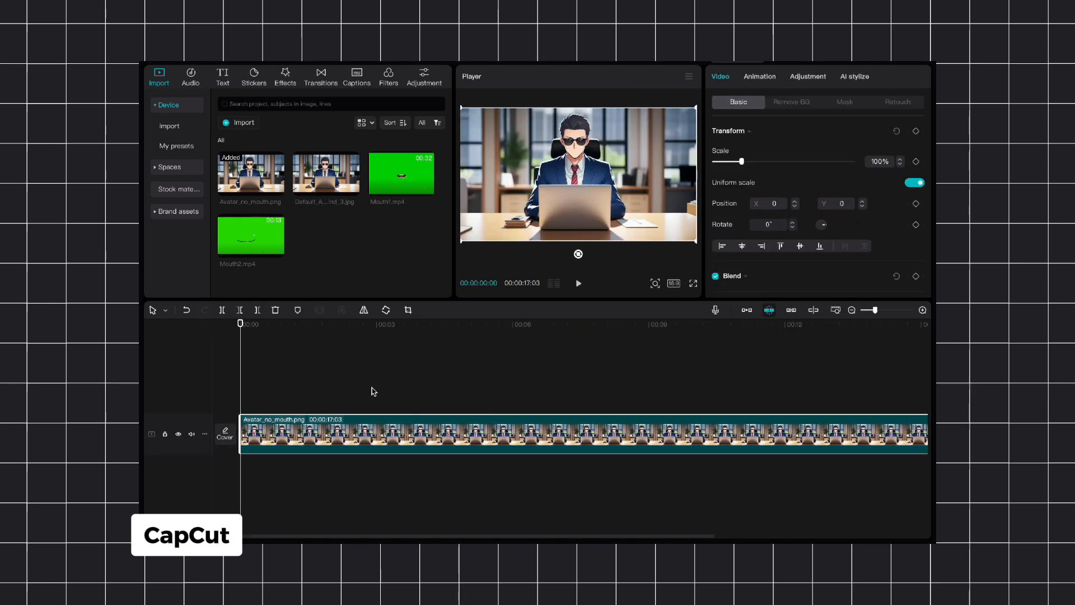
{"action": "left_click_drag", "start_coordinate": [373, 391], "coordinate": [309, 366]}
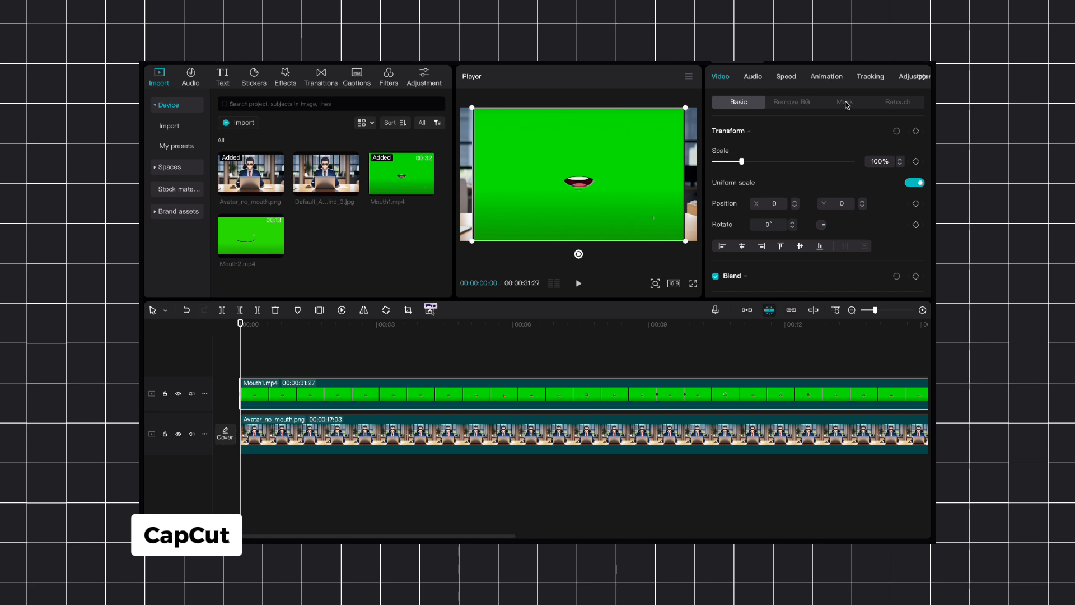
Step: Remove the green background of Mouth1.mp4 with a chroma key sampled from the green at intensity 65
{"action": "left_click", "coordinate": [776, 102]}
{"action": "scroll", "coordinate": [784, 184], "scroll_direction": "down", "scroll_amount": 3}
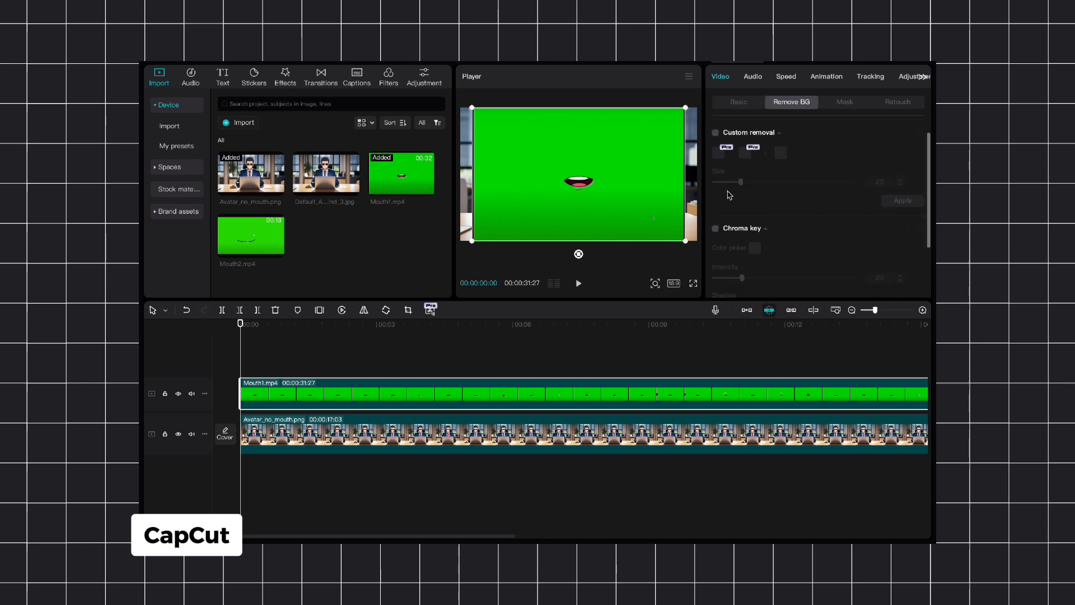
{"action": "left_click", "coordinate": [715, 181]}
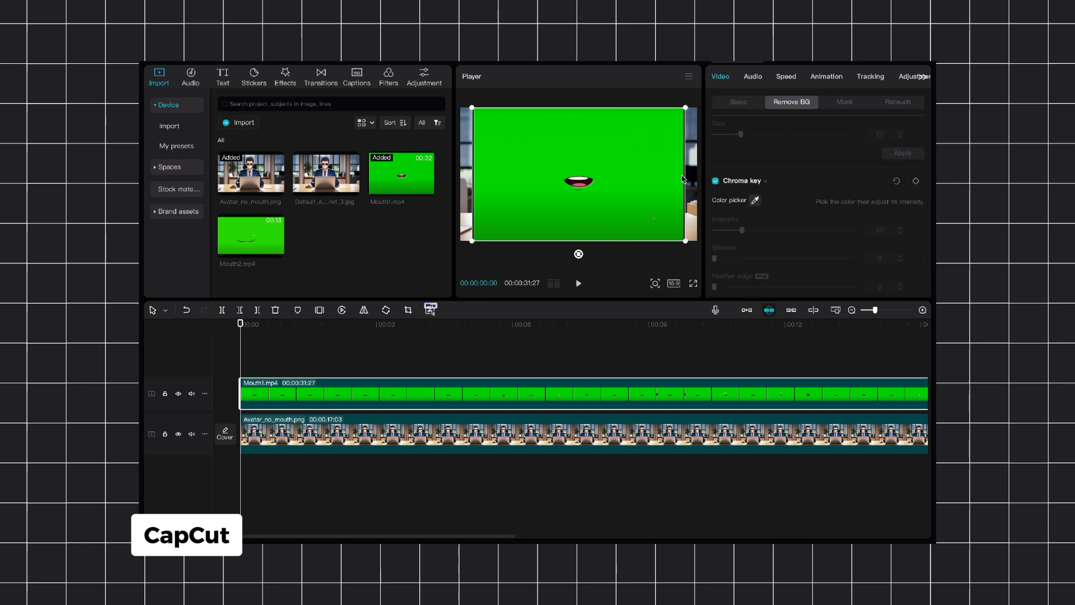
{"action": "left_click", "coordinate": [755, 200]}
{"action": "left_click", "coordinate": [641, 165]}
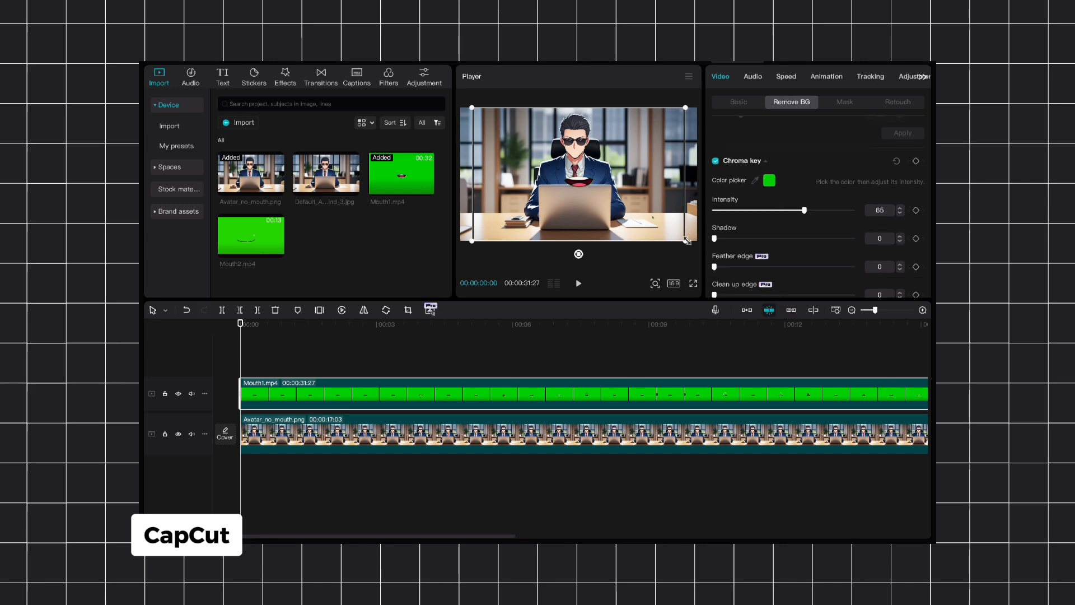
Step: Shrink the Mouth1.mp4 overlay, crop its outer green margins on all sides, and shift it towards the avatar's mouth area
{"action": "left_click_drag", "start_coordinate": [685, 241], "coordinate": [636, 212]}
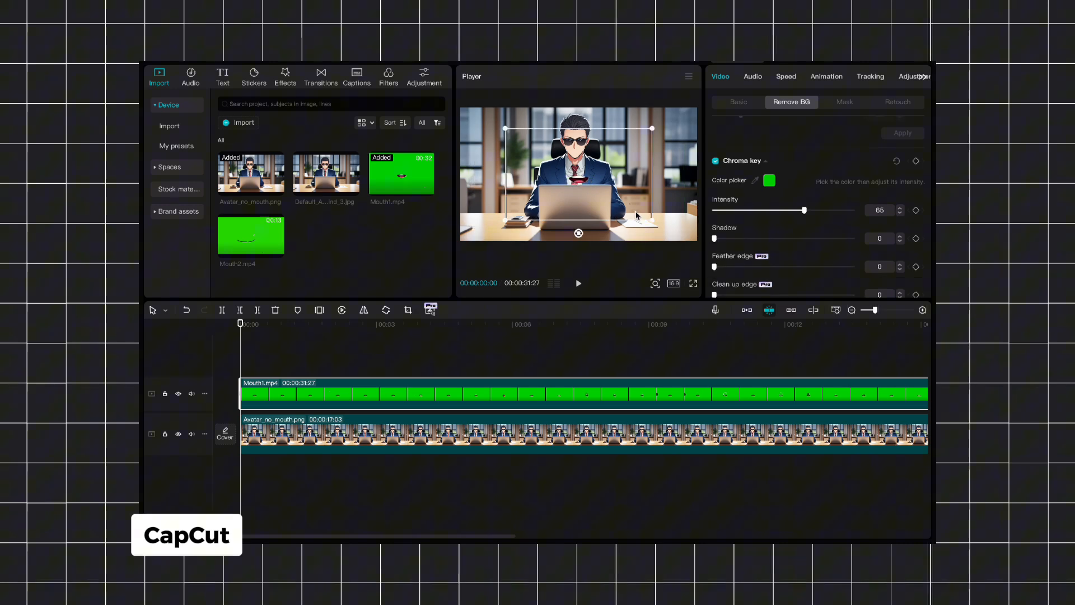
{"action": "left_click", "coordinate": [407, 310]}
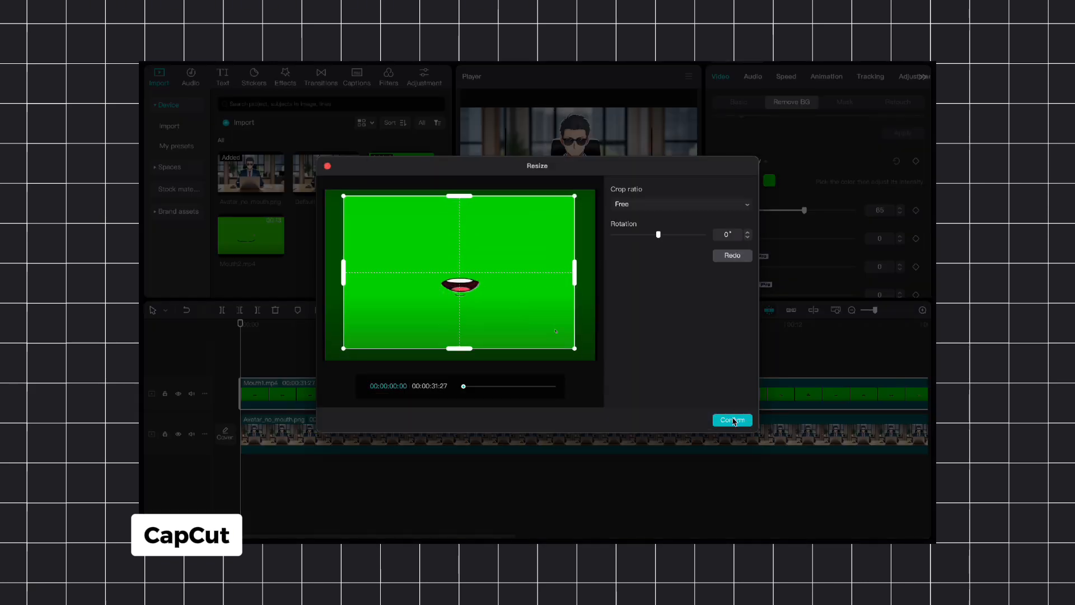
{"action": "left_click", "coordinate": [732, 420]}
{"action": "left_click", "coordinate": [899, 164]}
{"action": "left_click", "coordinate": [862, 205]}
Step: Trim the beginning of Mouth1.mp4 and fit the overlay to the face at 21% scale, position X -59, Y 390
{"action": "key", "text": "space"}
{"action": "key", "text": "q"}
{"action": "left_click", "coordinate": [899, 163]}
{"action": "left_click", "coordinate": [796, 202]}
Step: Play the avatar with the Mouth1.mp4 overlay in full screen to check the fit, and return to the editor
{"action": "key", "text": "space"}
{"action": "left_click", "coordinate": [693, 284]}
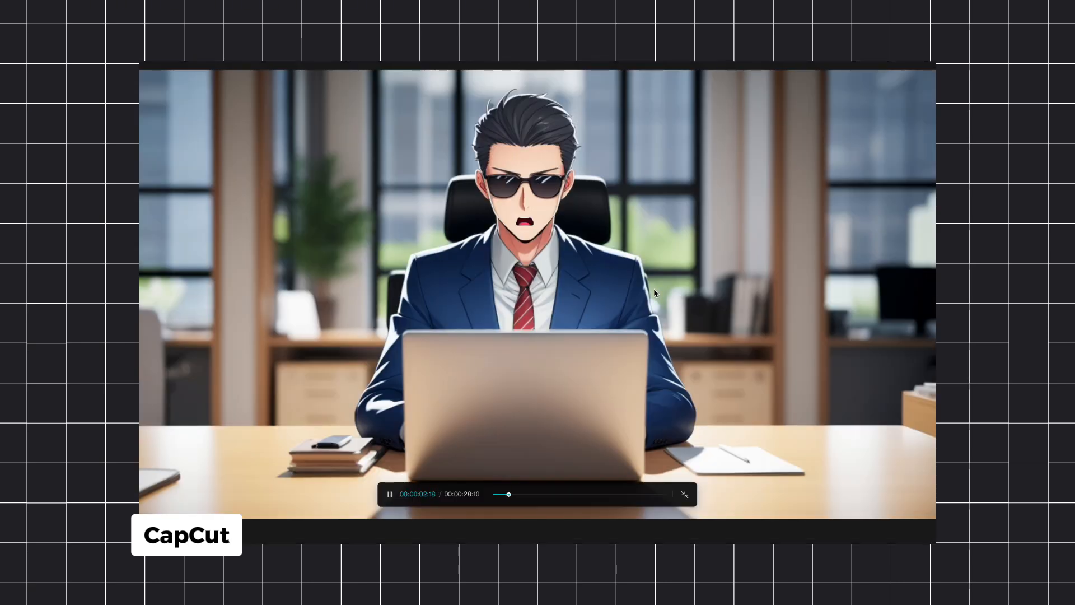
{"action": "key", "text": "space"}
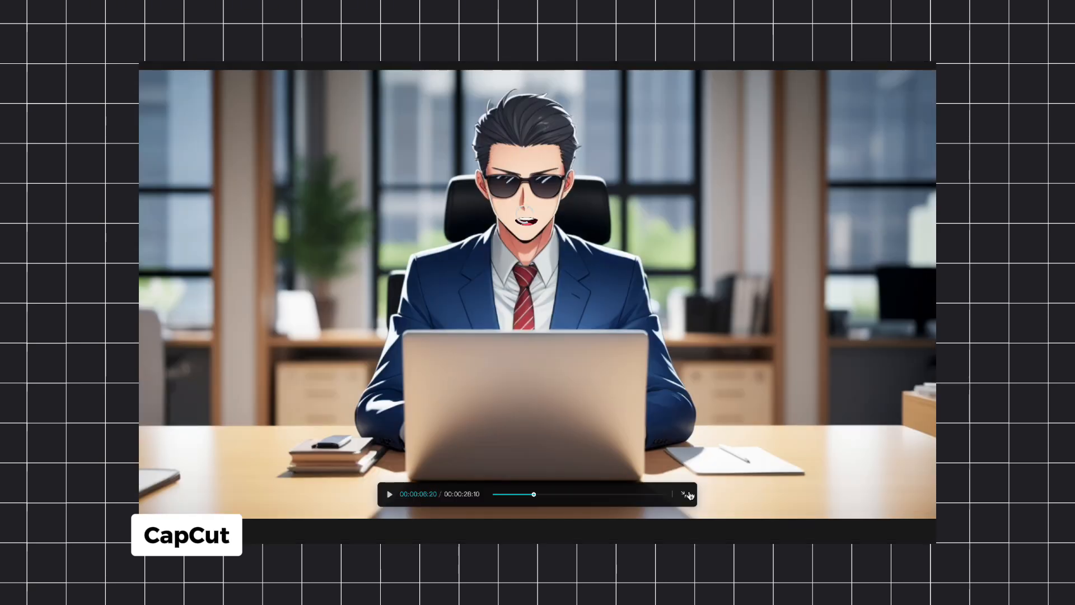
{"action": "left_click", "coordinate": [685, 494]}
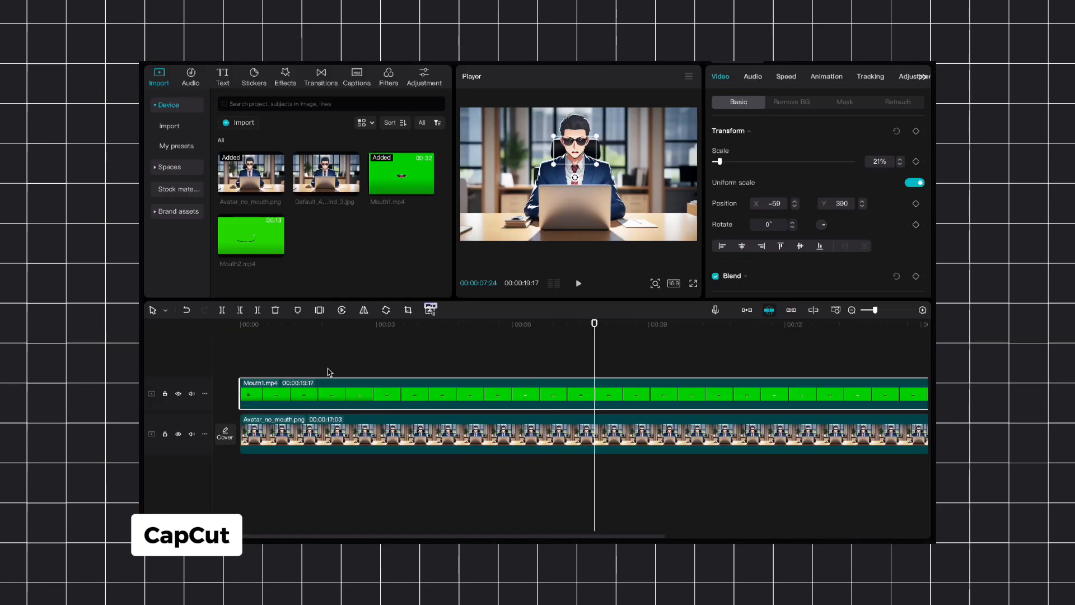
Step: Disable the Mouth1.mp4 clip and place Mouth2.mp4 on a new track above it, starting at the beginning
{"action": "key", "text": "v"}
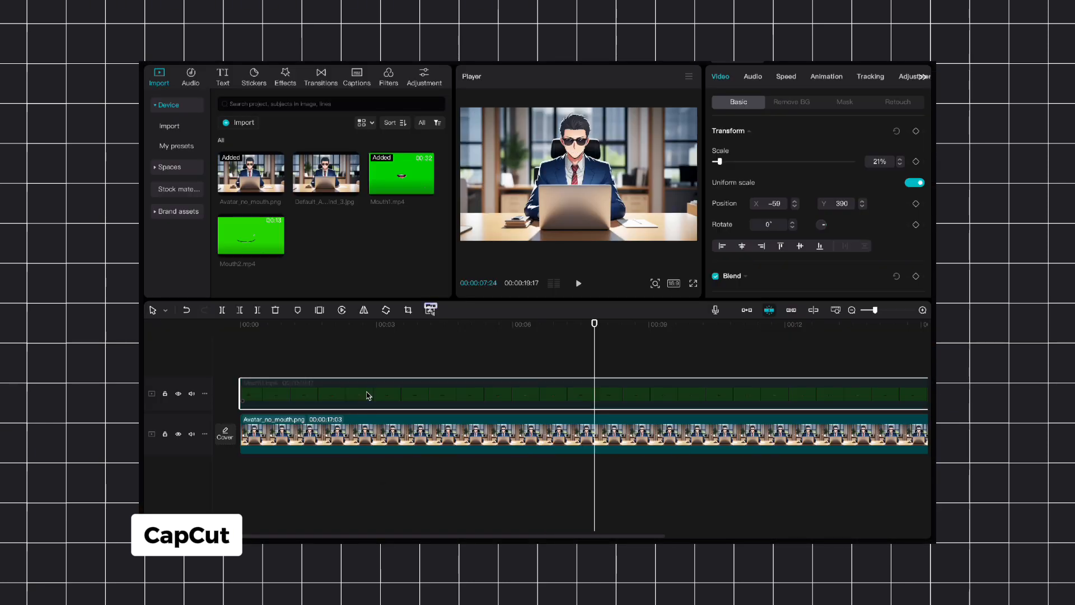
{"action": "left_click_drag", "start_coordinate": [245, 221], "coordinate": [285, 389]}
Step: Key out the green background of Mouth2.mp4 with the chroma key at intensity 47
{"action": "left_click", "coordinate": [800, 105]}
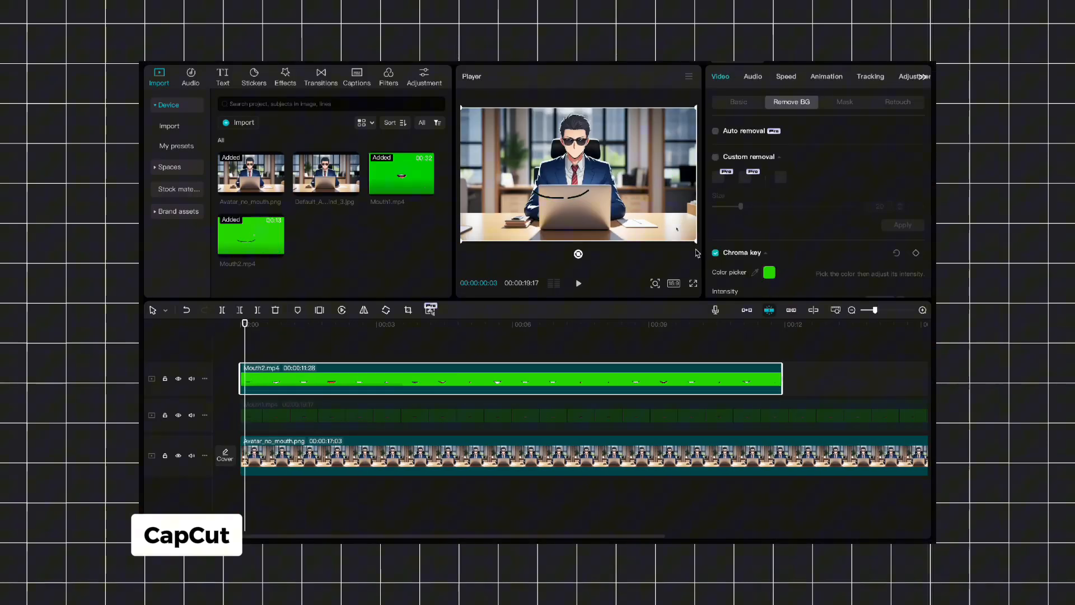
{"action": "scroll", "coordinate": [750, 256], "scroll_direction": "down", "scroll_amount": 2}
{"action": "left_click_drag", "start_coordinate": [741, 256], "coordinate": [779, 256]}
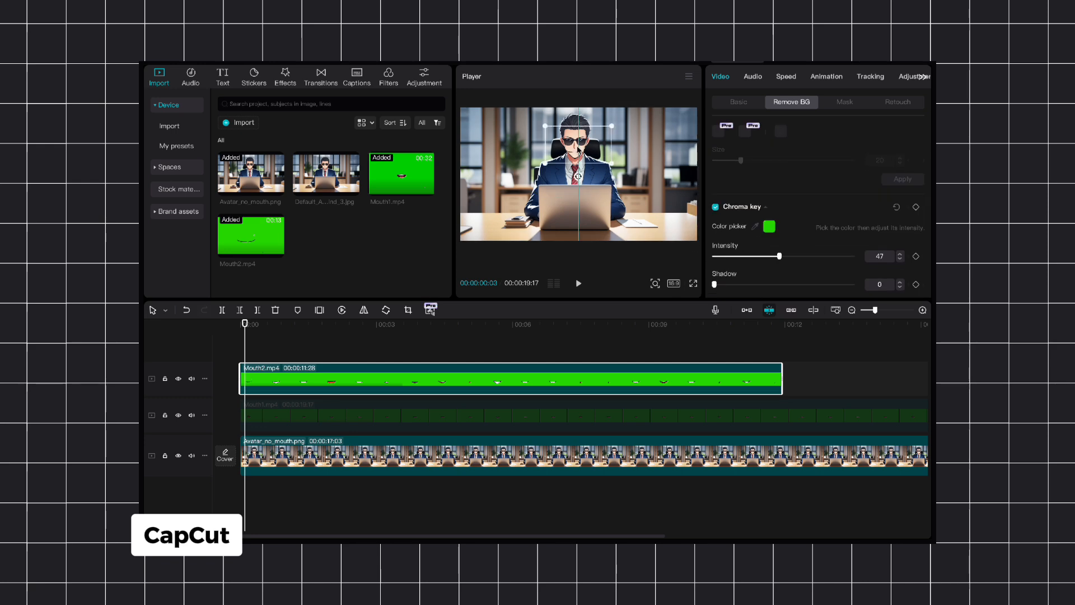
Step: Fit the Mouth2.mp4 overlay onto the face at 14% scale, position X -21, Y 406, and check it in playback
{"action": "left_click_drag", "start_coordinate": [579, 150], "coordinate": [578, 157]}
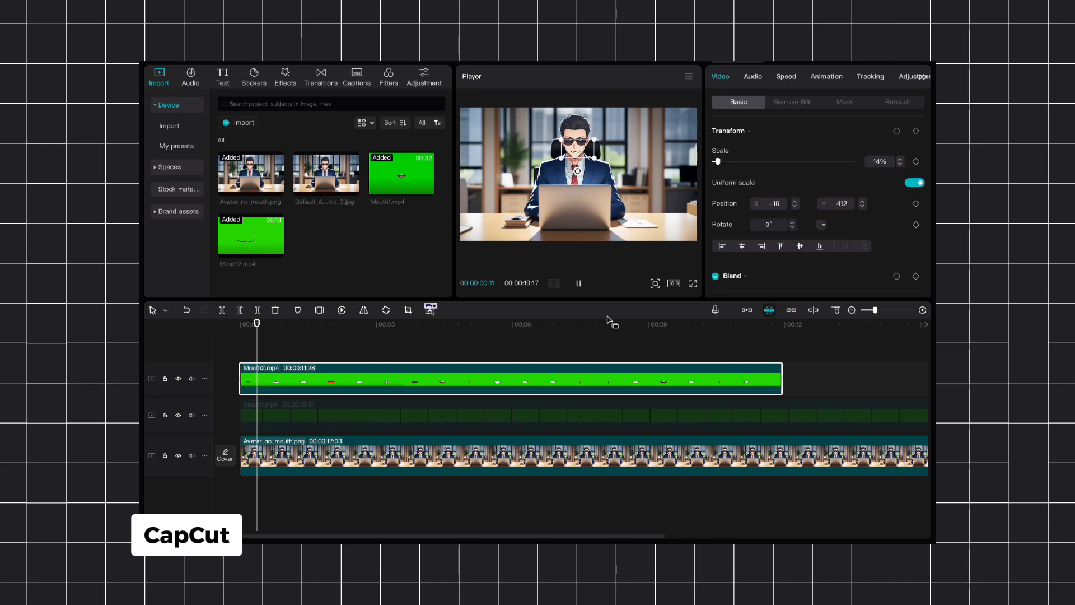
{"action": "key", "text": "space"}
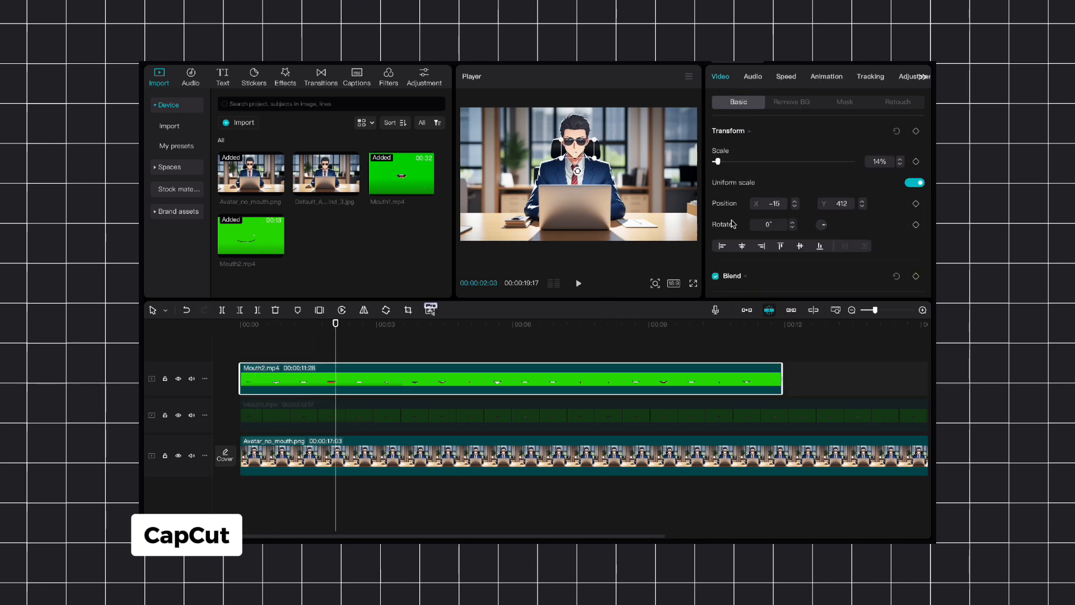
{"action": "key", "text": "space"}
{"action": "key", "text": "space"}
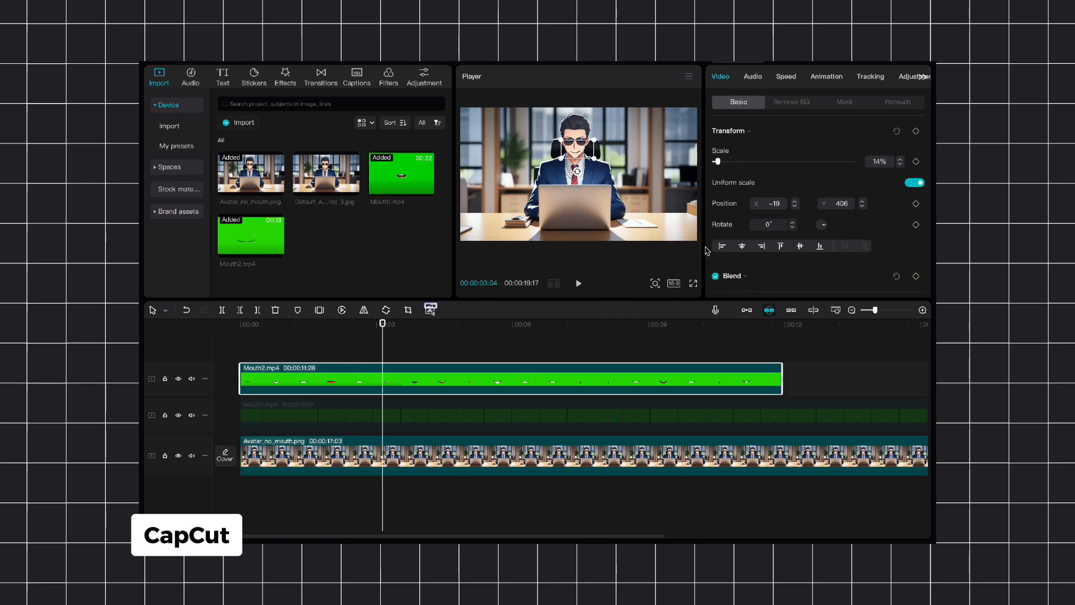
{"action": "key", "text": "space"}
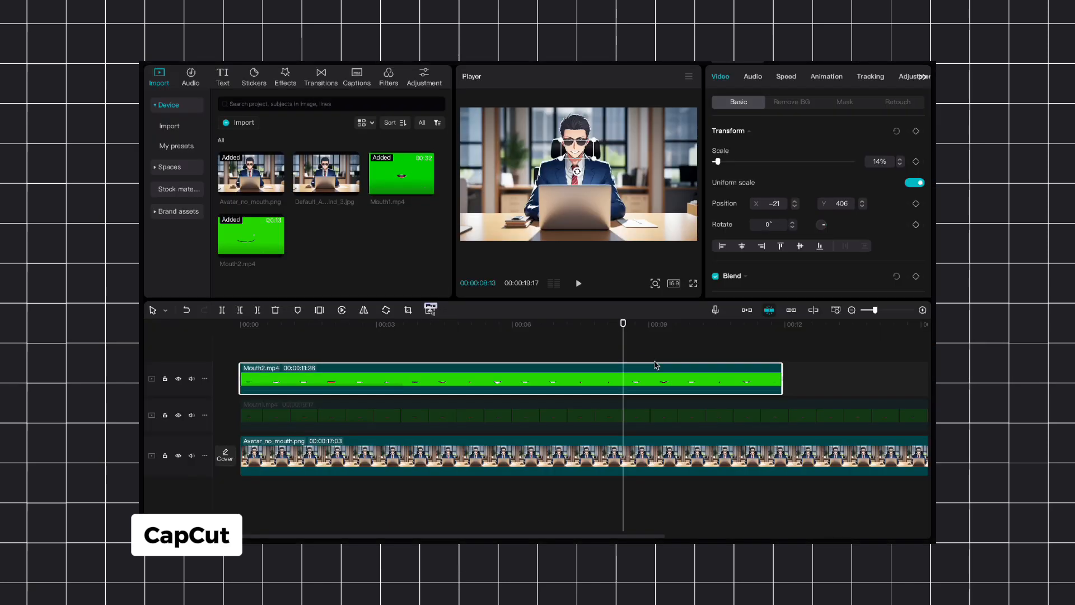
{"action": "left_click", "coordinate": [739, 416]}
{"action": "left_click", "coordinate": [750, 386]}
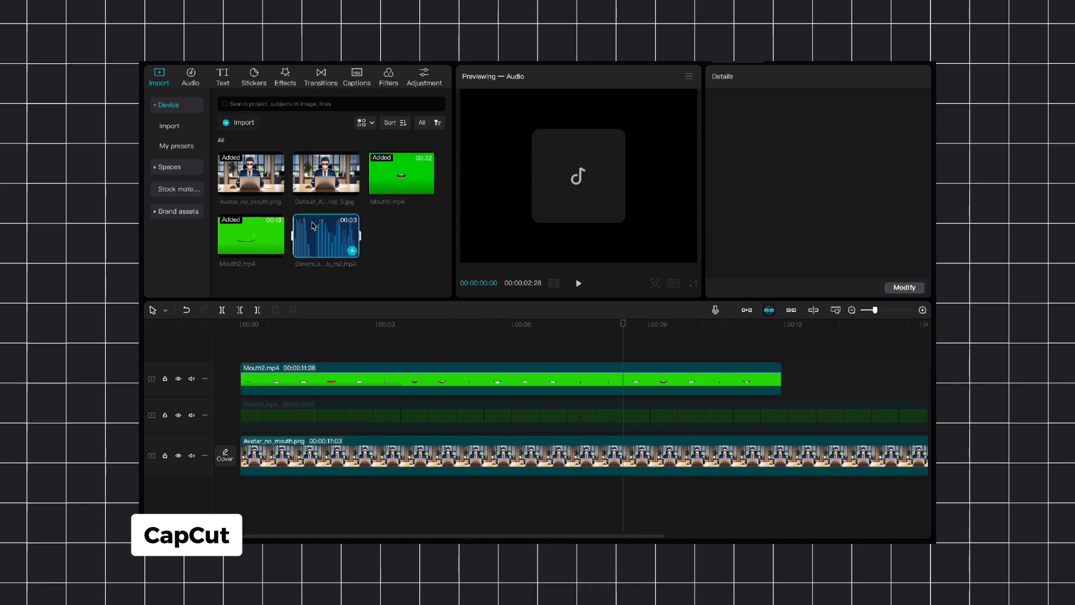
Step: Add the ElevenLabs voice-over audio to the timeline below the avatar, starting at the beginning, and play it
{"action": "left_click_drag", "start_coordinate": [322, 235], "coordinate": [250, 495]}
{"action": "key", "text": "space"}
Step: Set the Mouth2.mp4 clip's speed to 1.4x and play it against the voice-over from the start
{"action": "left_click", "coordinate": [315, 376]}
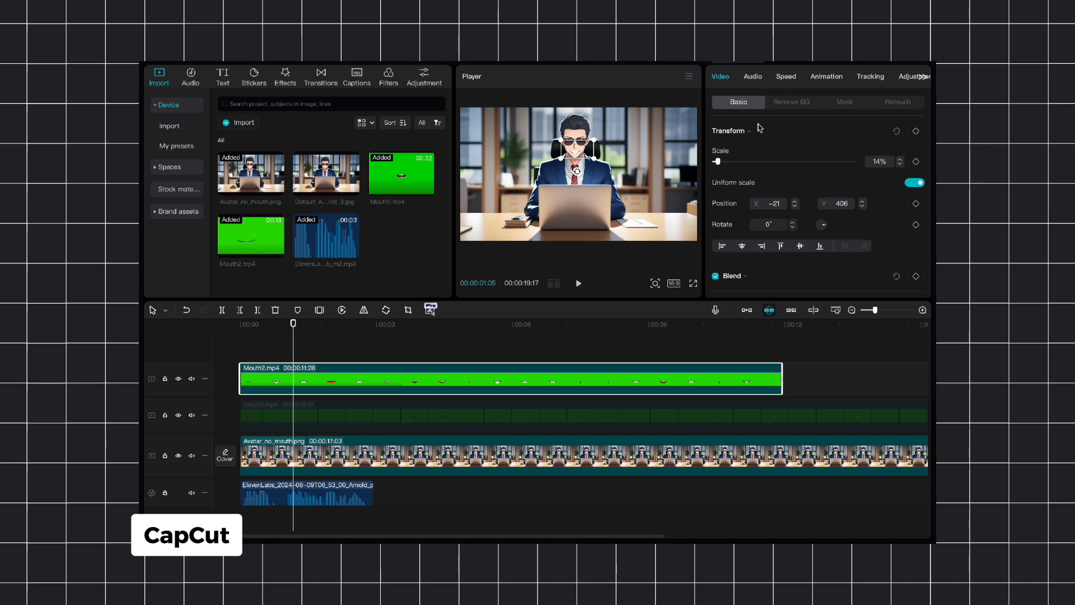
{"action": "left_click", "coordinate": [786, 76]}
{"action": "left_click", "coordinate": [920, 144]}
{"action": "left_click", "coordinate": [920, 144]}
{"action": "left_click", "coordinate": [920, 144]}
{"action": "left_click", "coordinate": [920, 144]}
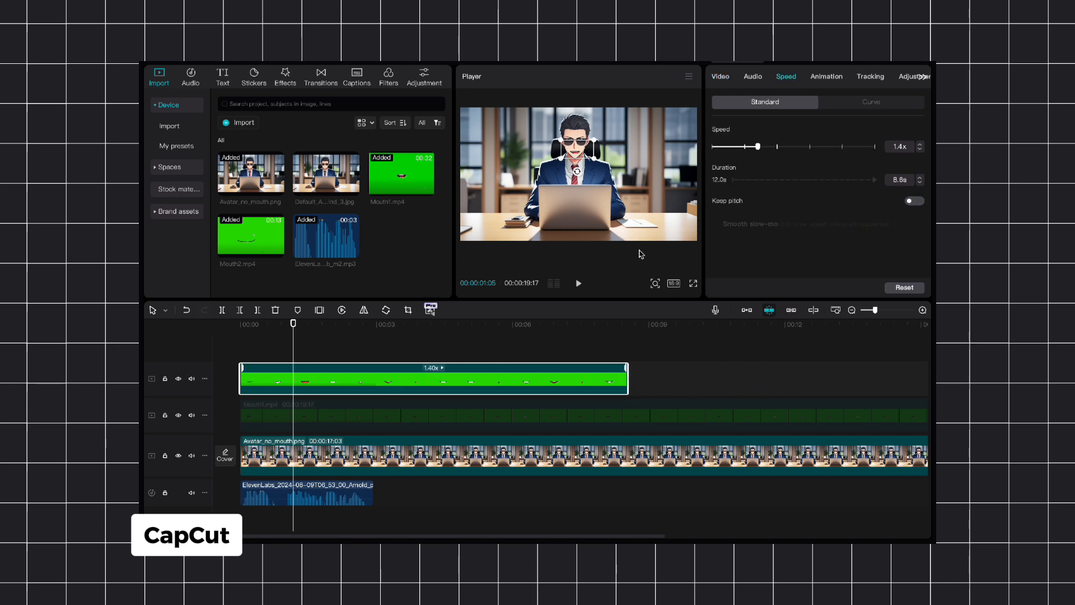
{"action": "left_click_drag", "start_coordinate": [291, 327], "coordinate": [202, 334]}
{"action": "key", "text": "space"}
{"action": "key", "text": "space"}
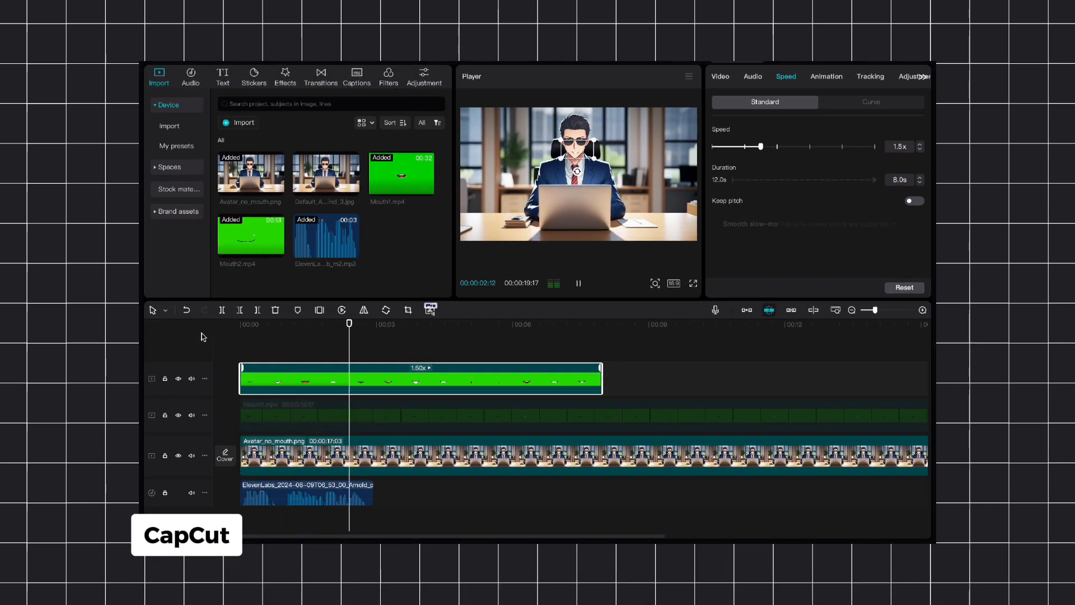
Step: Split Mouth2.mp4 at the pause after the first spoken phrase and set the first part's speed to 1.8x
{"action": "left_click_drag", "start_coordinate": [372, 335], "coordinate": [287, 342]}
{"action": "key", "text": "super+b"}
{"action": "left_click", "coordinate": [249, 337]}
{"action": "key", "text": "space"}
{"action": "key", "text": "space"}
{"action": "left_click", "coordinate": [270, 387]}
{"action": "left_click_drag", "start_coordinate": [760, 147], "coordinate": [771, 147]}
Step: Move the second part of Mouth2.mp4 to where the second spoken phrase begins and check the timing
{"action": "left_click_drag", "start_coordinate": [287, 381], "coordinate": [331, 381]}
{"action": "key", "text": "space"}
{"action": "key", "text": "space"}
Step: Fill the gap between the two Mouth2.mp4 parts with a freeze frame
{"action": "scroll", "coordinate": [329, 336], "scroll_direction": "up", "scroll_amount": 3}
{"action": "left_click", "coordinate": [330, 333]}
{"action": "left_click", "coordinate": [300, 379]}
{"action": "right_click", "coordinate": [305, 380]}
{"action": "left_click", "coordinate": [319, 310]}
Step: Set the second Mouth2.mp4 part's speed to 2.0x and play it against the voice-over
{"action": "left_click", "coordinate": [369, 381]}
{"action": "left_click", "coordinate": [787, 77]}
{"action": "left_click_drag", "start_coordinate": [760, 147], "coordinate": [776, 147]}
{"action": "key", "text": "space"}
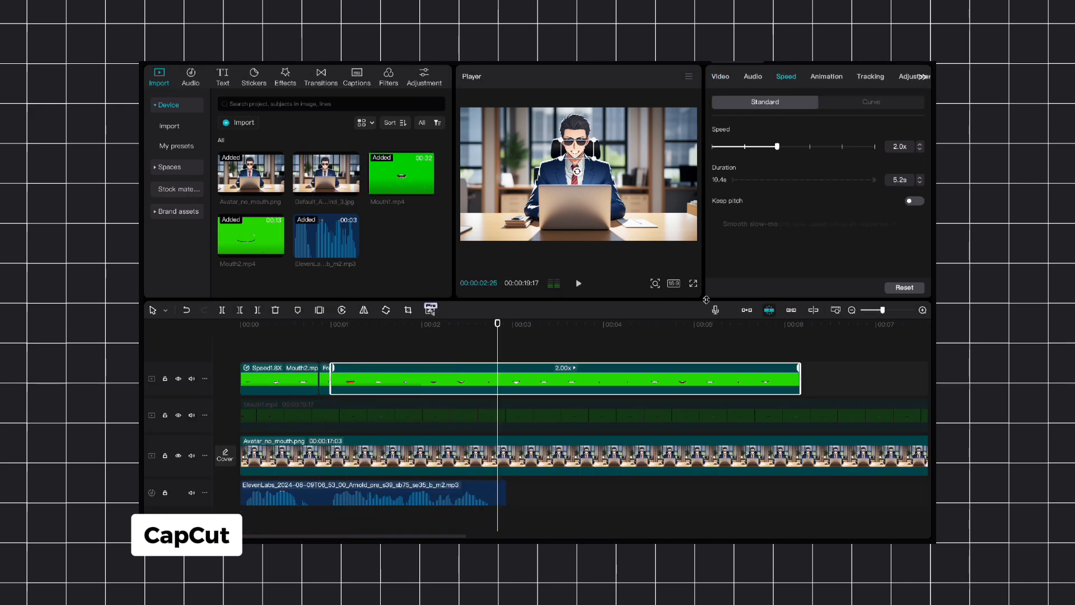
Step: Disable the Mouth2.mp4 clips, re-enable the Mouth1.mp4 clip, and play it with the voice-over
{"action": "right_click", "coordinate": [274, 370]}
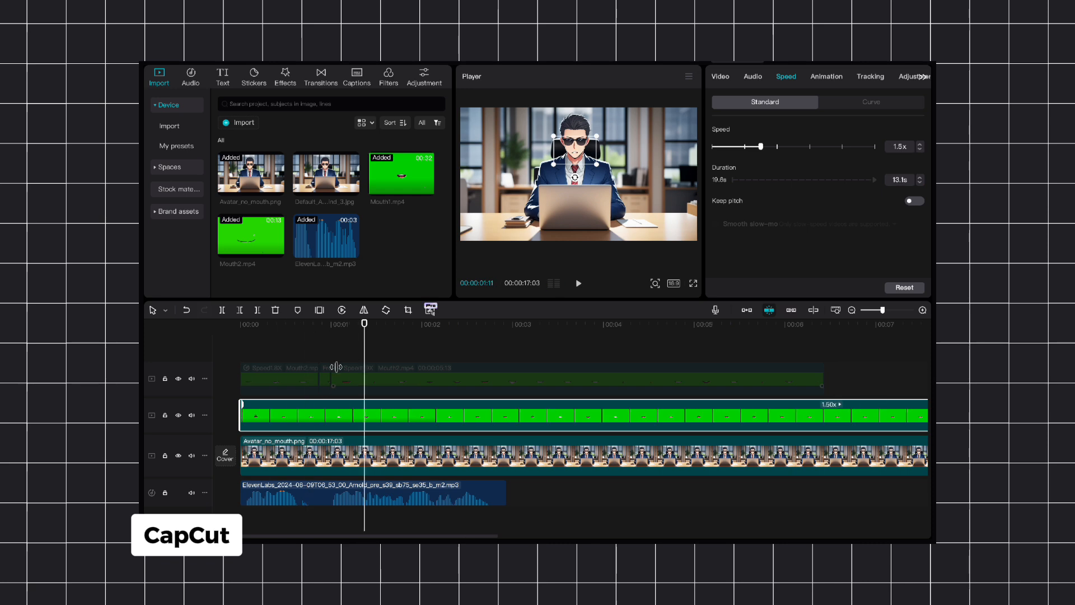
{"action": "left_click", "coordinate": [316, 350]}
{"action": "key", "text": "space"}
Step: Split Mouth1.mp4 at the pause after the first phrase and set the first part's speed to 1.7x
{"action": "left_click", "coordinate": [241, 342]}
{"action": "key", "text": "ctrl+b"}
{"action": "left_click", "coordinate": [292, 415]}
{"action": "left_click_drag", "start_coordinate": [760, 147], "coordinate": [768, 147]}
Step: Fill the pause between the two Mouth1.mp4 parts with a freeze frame trimmed to the gap
{"action": "scroll", "coordinate": [329, 339], "scroll_direction": "up", "scroll_amount": 3}
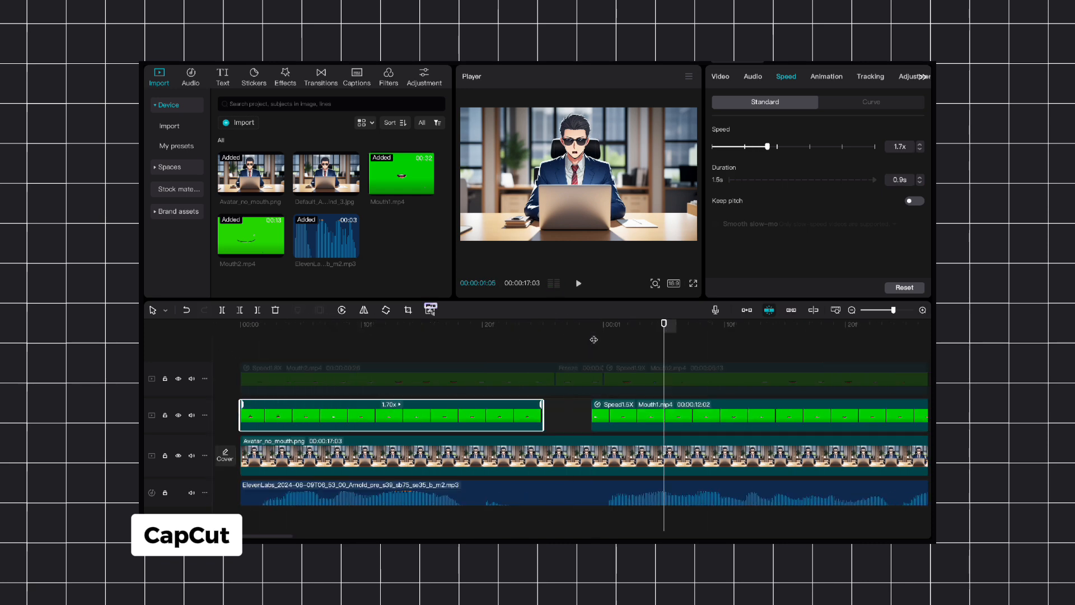
{"action": "key", "text": "space"}
{"action": "right_click", "coordinate": [507, 415]}
{"action": "left_click", "coordinate": [320, 310]}
{"action": "key", "text": "w"}
{"action": "left_click_drag", "start_coordinate": [456, 415], "coordinate": [456, 451]}
{"action": "scroll", "coordinate": [447, 341], "scroll_direction": "down", "scroll_amount": 3}
Step: Trim the Mouth1.mp4 parts to the voice-over with speeds of 1.6x and 1.2x, and finish on a freeze frame
{"action": "left_click", "coordinate": [215, 337]}
{"action": "left_click_drag", "start_coordinate": [242, 410], "coordinate": [248, 410]}
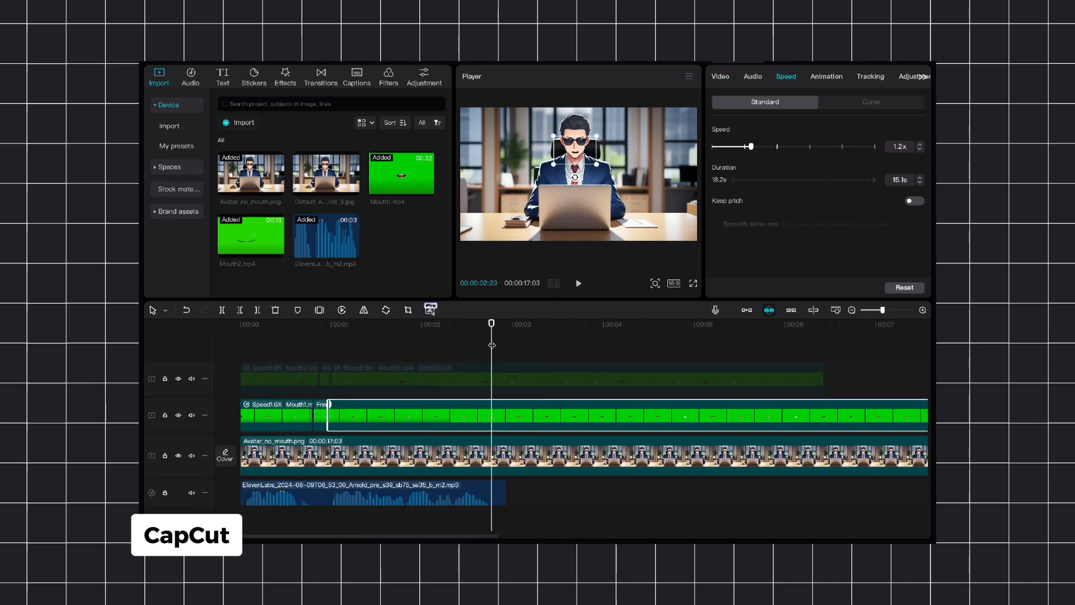
{"action": "key", "text": "w"}
{"action": "left_click", "coordinate": [326, 412]}
{"action": "left_click", "coordinate": [319, 328]}
{"action": "key", "text": "space"}
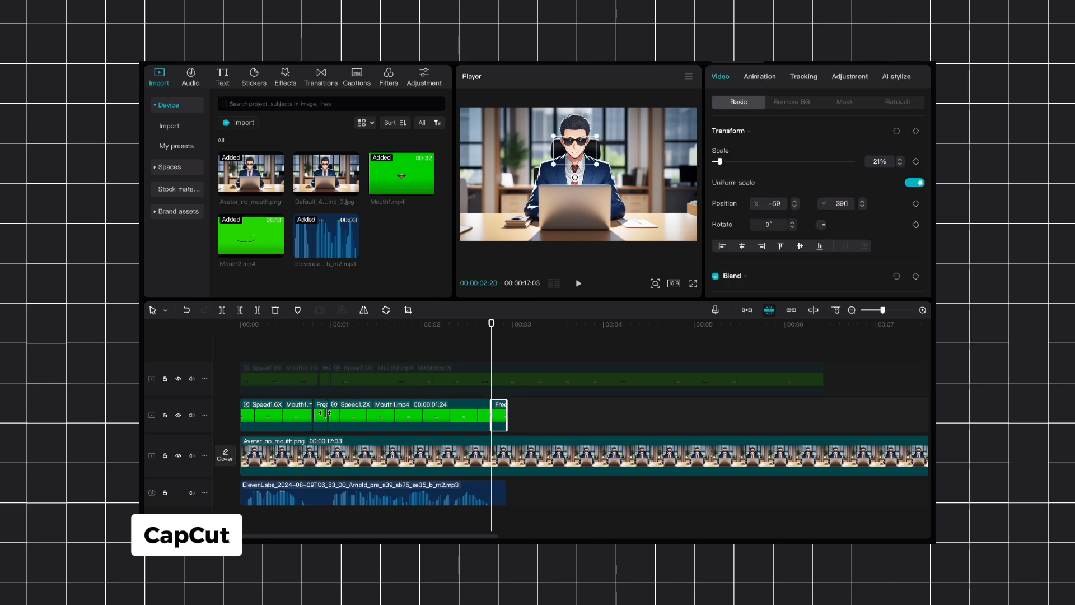
Step: Set the second Mouth1.mp4 part's speed to 1.1x and the first part's speed to 1.4x
{"action": "left_click", "coordinate": [465, 415]}
{"action": "left_click", "coordinate": [786, 77]}
{"action": "left_click", "coordinate": [319, 343]}
{"action": "left_click", "coordinate": [285, 415]}
{"action": "left_click", "coordinate": [786, 77]}
{"action": "left_click", "coordinate": [920, 150]}
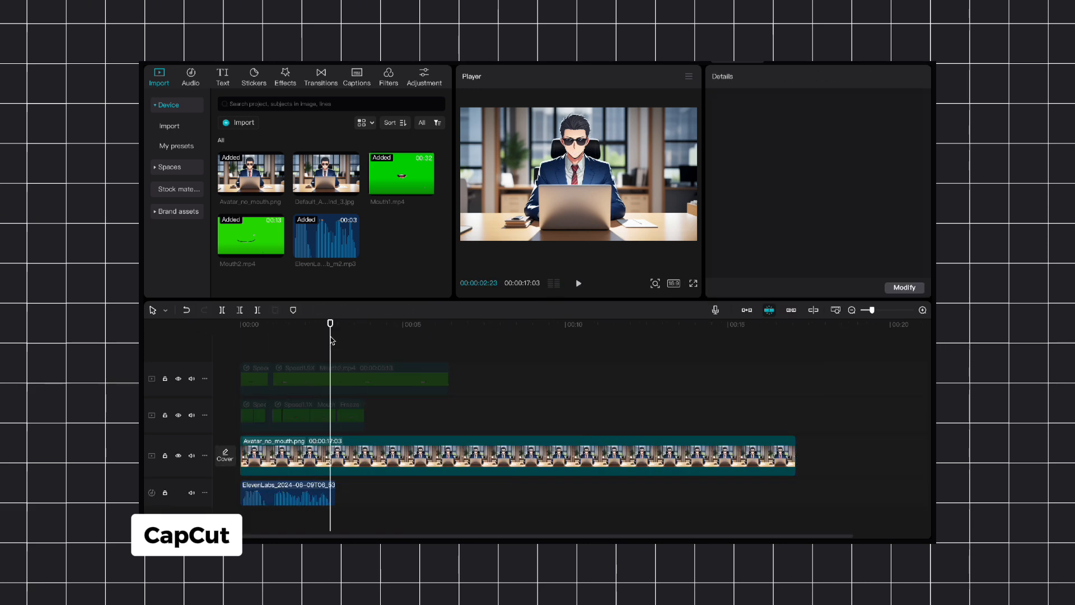
Step: Re-enable the Mouth2.mp4 clips in place of Mouth1.mp4 and hold a freeze frame after the voice-over ends
{"action": "left_click", "coordinate": [333, 375]}
{"action": "left_click_drag", "start_coordinate": [452, 378], "coordinate": [332, 368]}
{"action": "right_click", "coordinate": [333, 368]}
{"action": "left_click", "coordinate": [338, 331]}
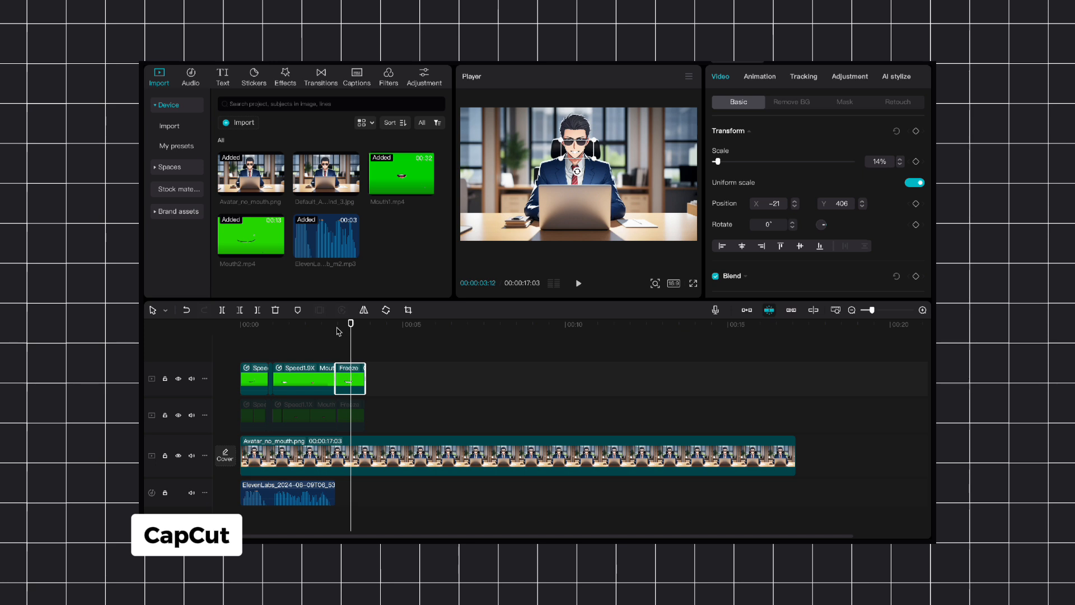
Step: Play the Mouth2.mp4 version from the start in full screen to check the lip sync
{"action": "key", "text": "Home"}
{"action": "left_click", "coordinate": [266, 374]}
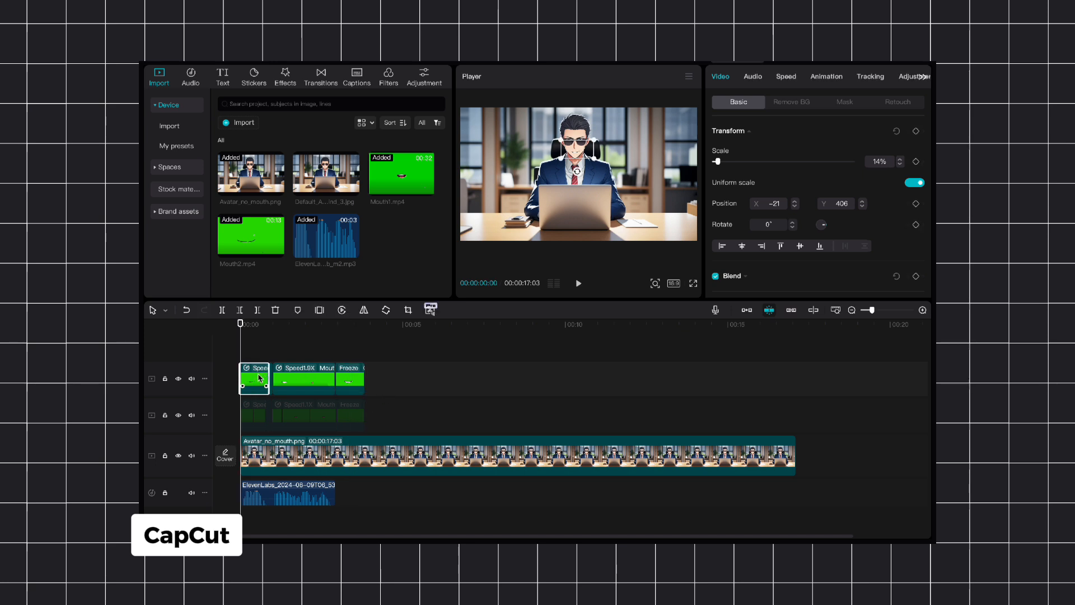
{"action": "left_click", "coordinate": [693, 284]}
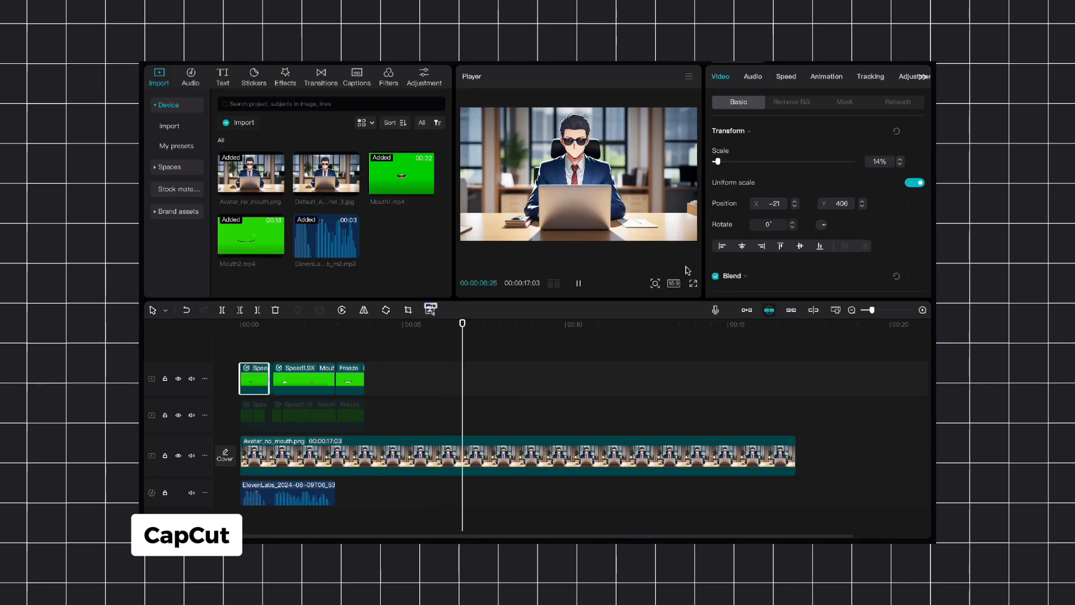
{"action": "key", "text": "space"}
Step: Disable all Mouth2.mp4 clips and enable all Mouth1.mp4 clips
{"action": "left_click", "coordinate": [413, 392]}
{"action": "left_click_drag", "start_coordinate": [414, 392], "coordinate": [207, 377]}
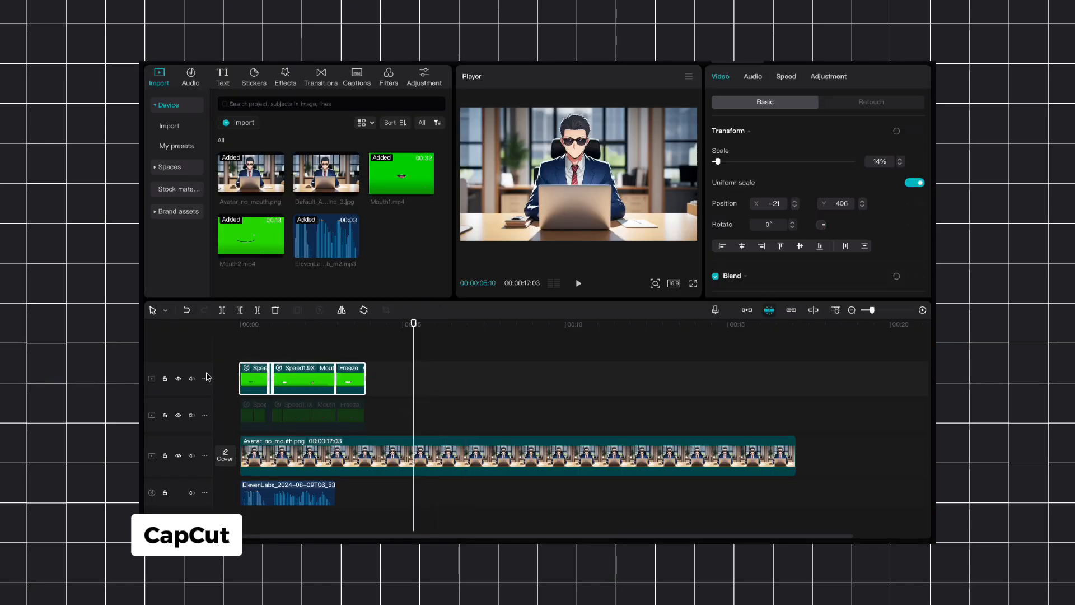
{"action": "key", "text": "v"}
{"action": "left_click_drag", "start_coordinate": [379, 415], "coordinate": [257, 429]}
{"action": "key", "text": "v"}
Step: Play the Mouth1.mp4 version from the start in full screen to check the lip sync
{"action": "key", "text": "Home"}
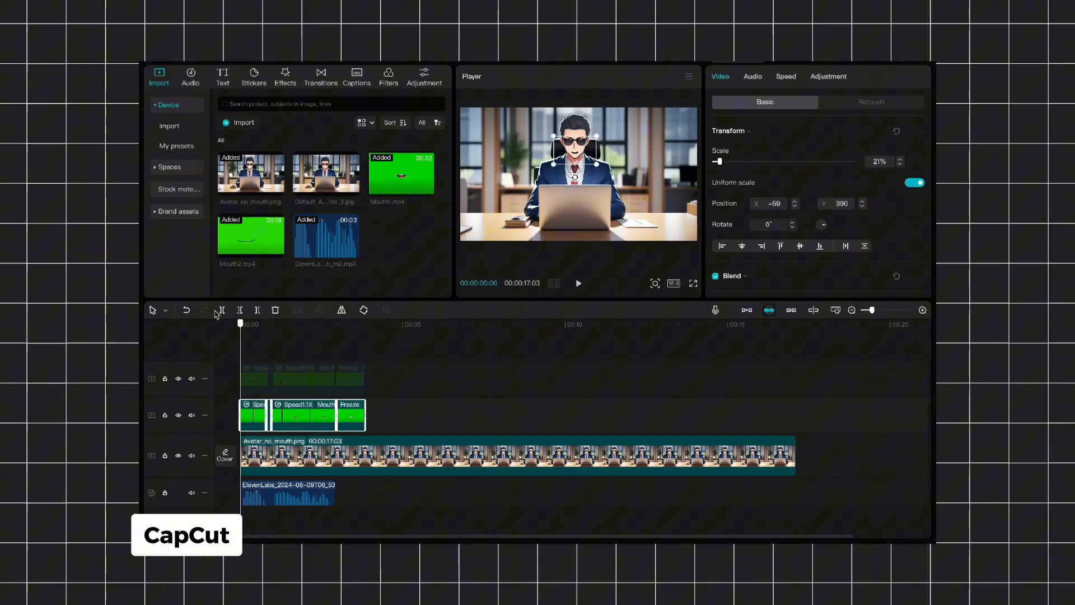
{"action": "left_click", "coordinate": [693, 283]}
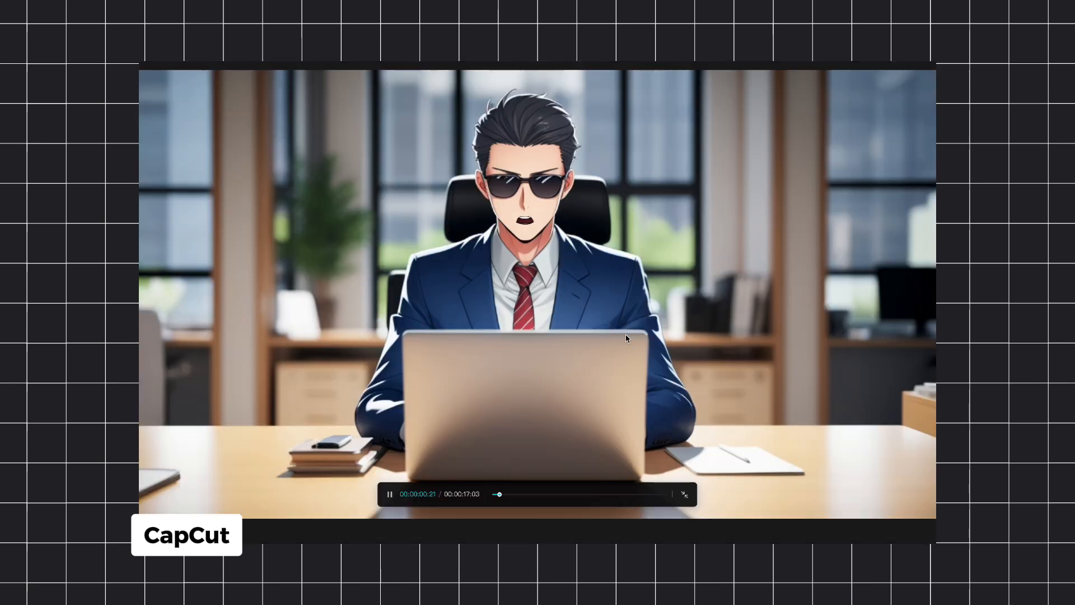